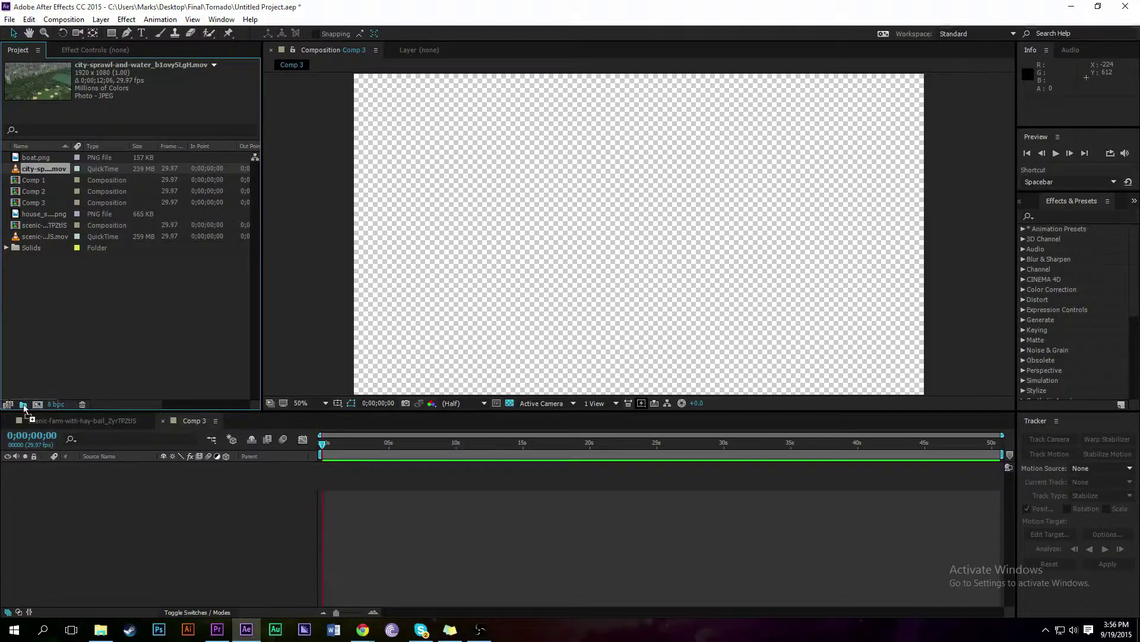
Step: Create a composition from the Central Park aerial footage and close the empty Comp 3
drag(40, 405, 37, 405)
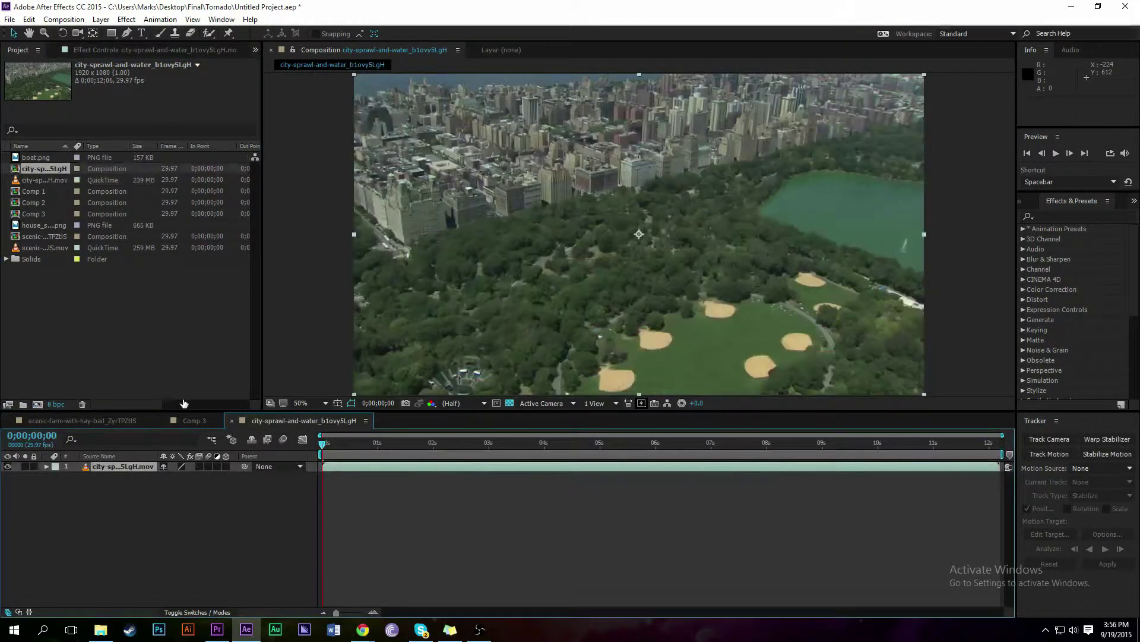
click(190, 423)
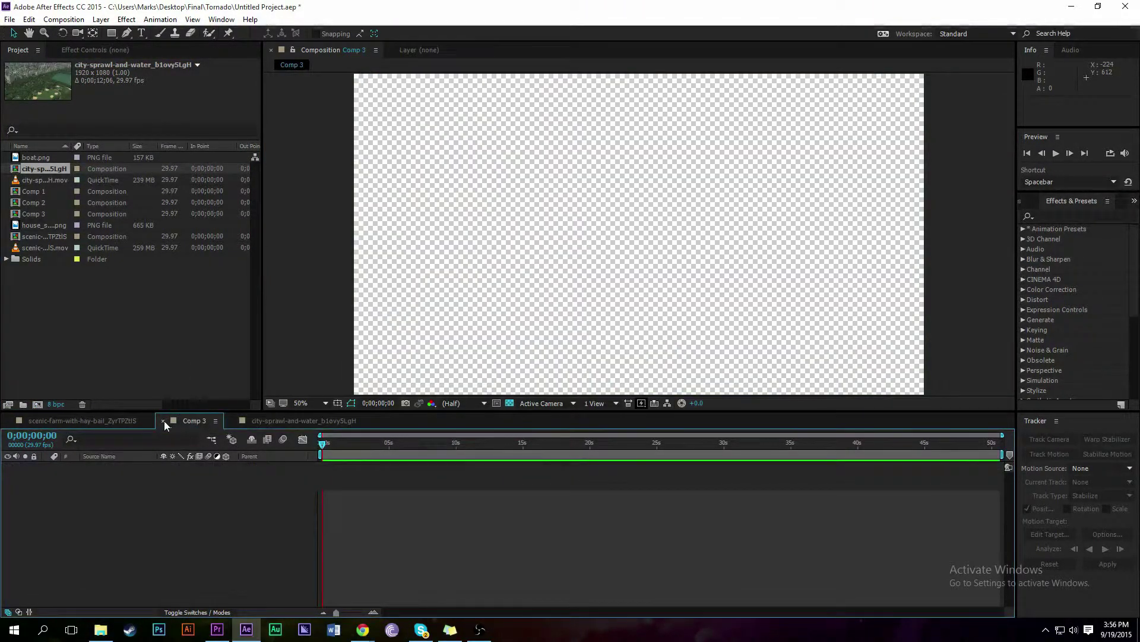
click(163, 422)
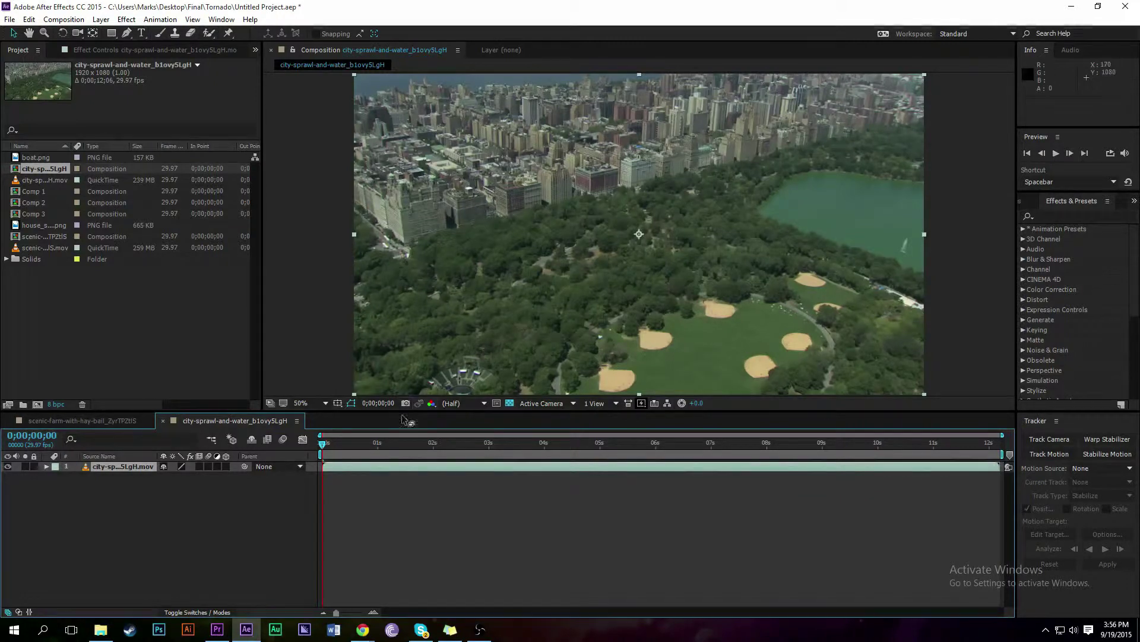
Step: Place boat.png above the footage and scale it down to sit on the lake
drag(325, 446, 573, 451)
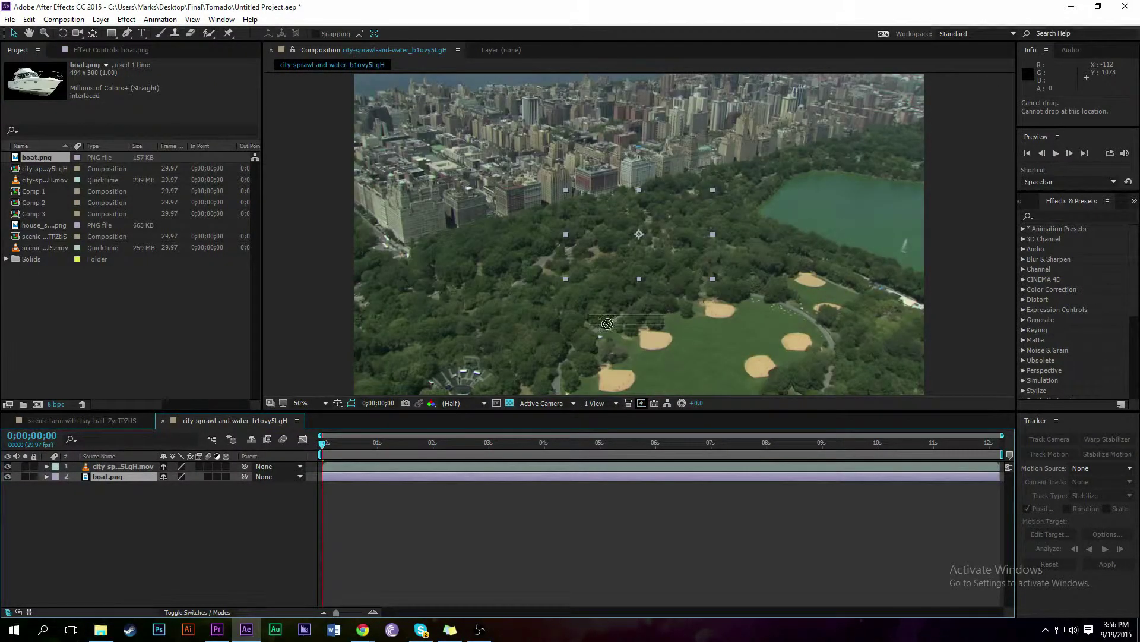
drag(607, 323, 111, 462)
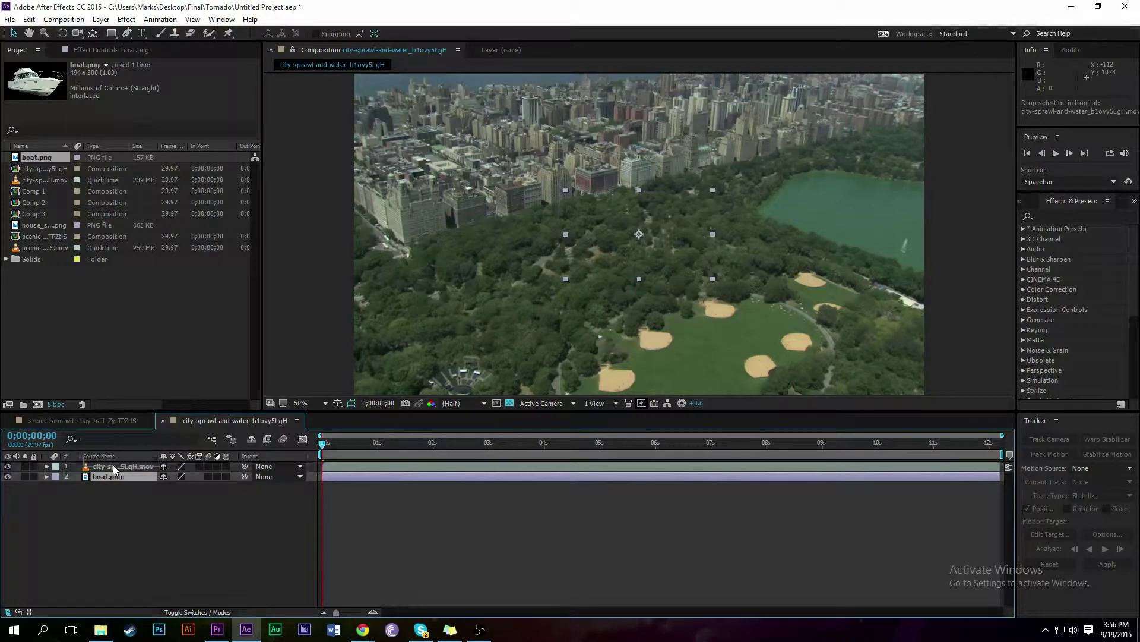
drag(566, 190, 844, 198)
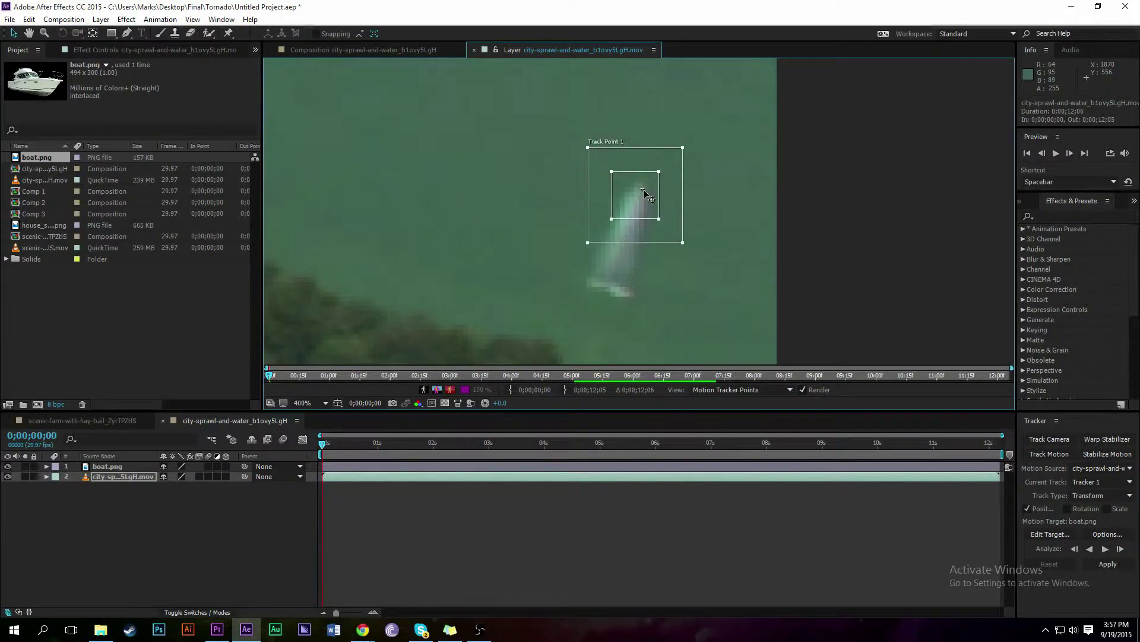
Step: Analyze Track Point 1 forward on the real boat crossing the lake, then check the track
key(slash)
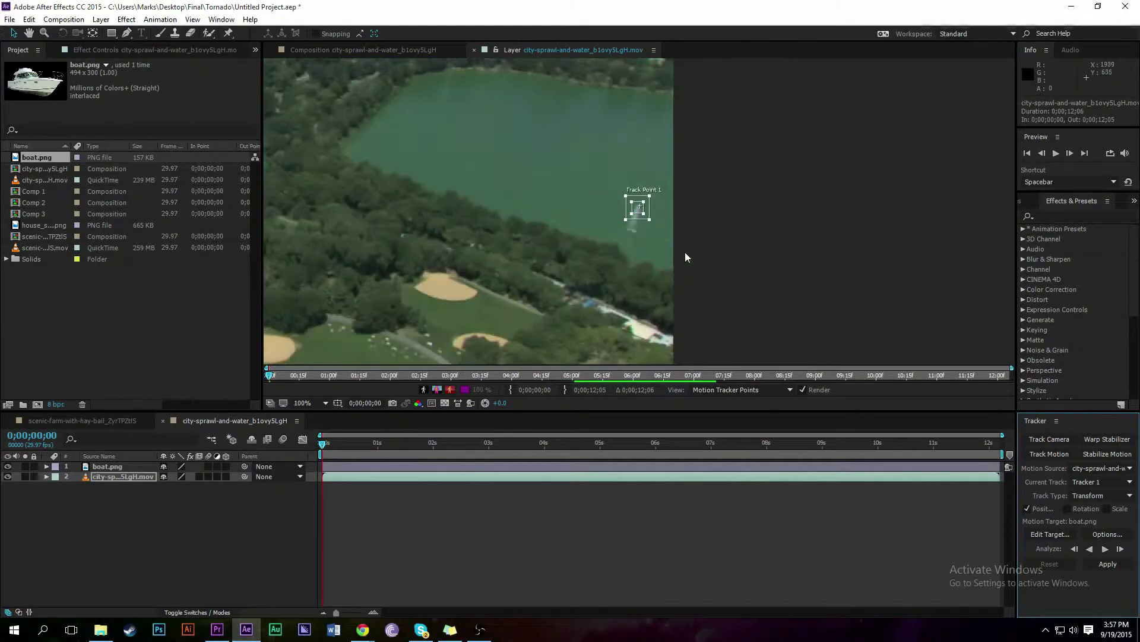
click(1105, 548)
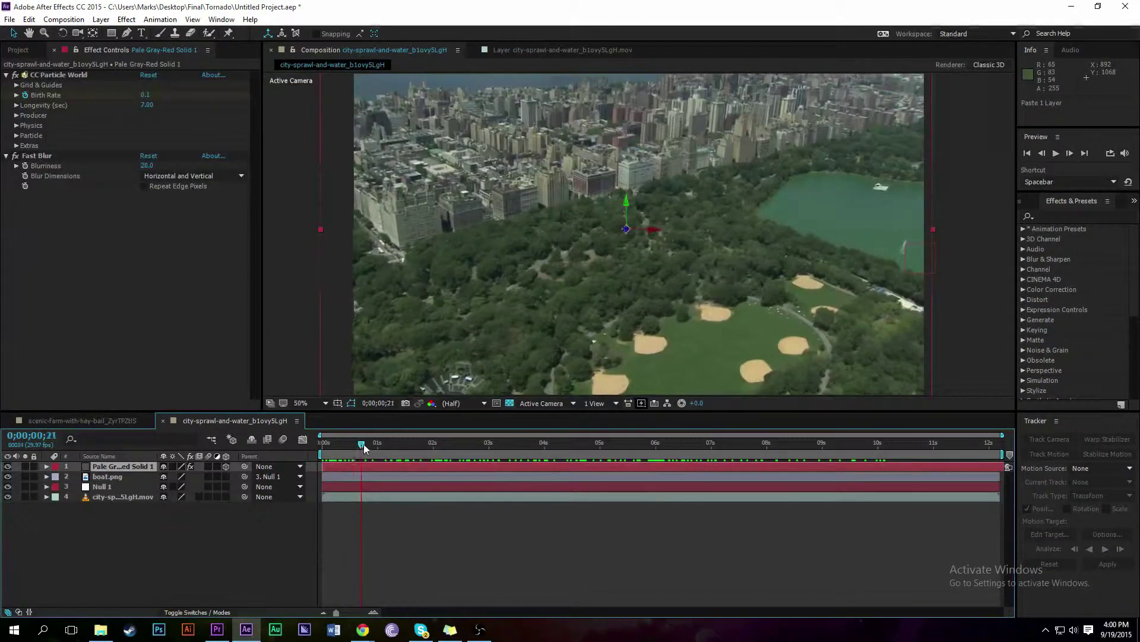
mouse_move(364, 443)
mouse_down()
mouse_move(633, 420)
mouse_move(987, 436)
mouse_move(374, 437)
mouse_up()
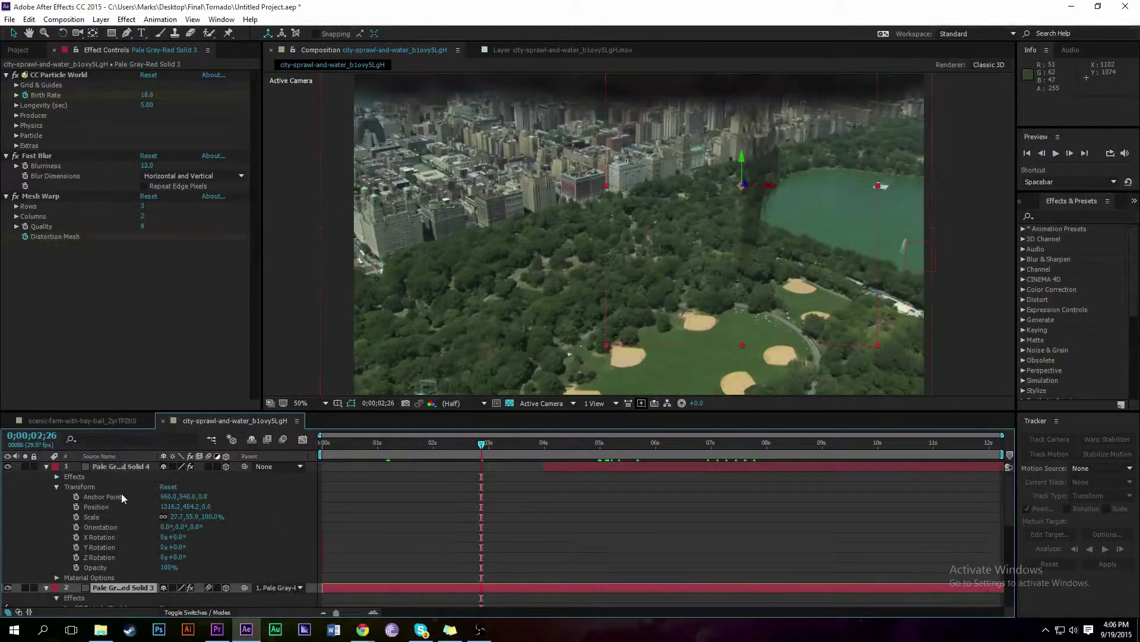
Step: Build the tornado funnel on Pale Gray-Red Solid 3 with CC Particle World, Fast Blur and Mesh Warp
click(123, 465)
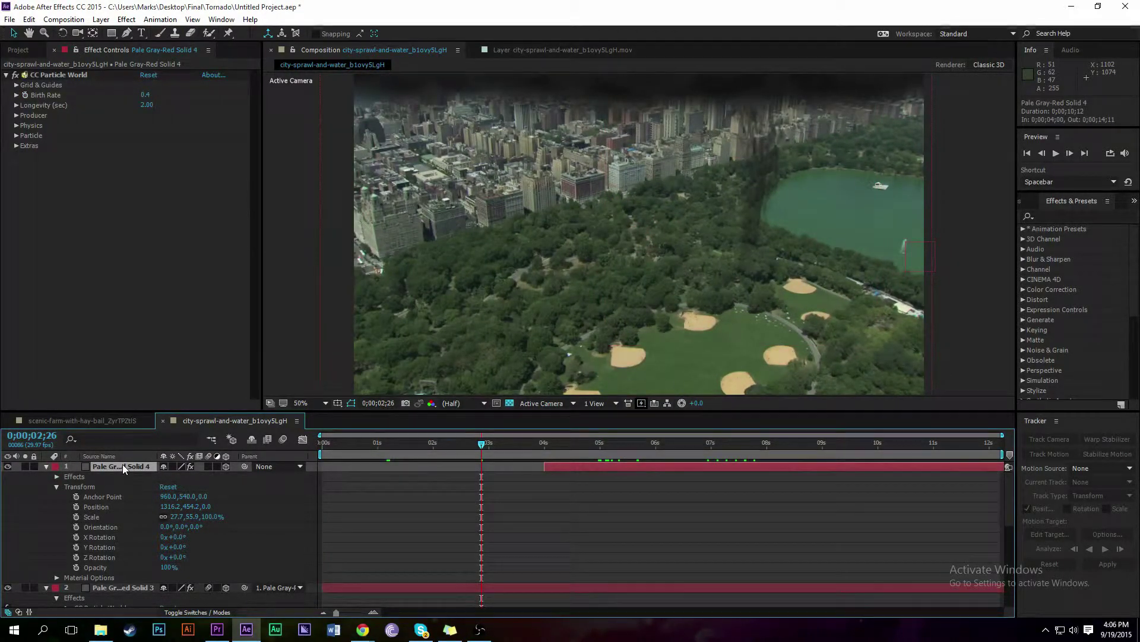
key(ctrl+z)
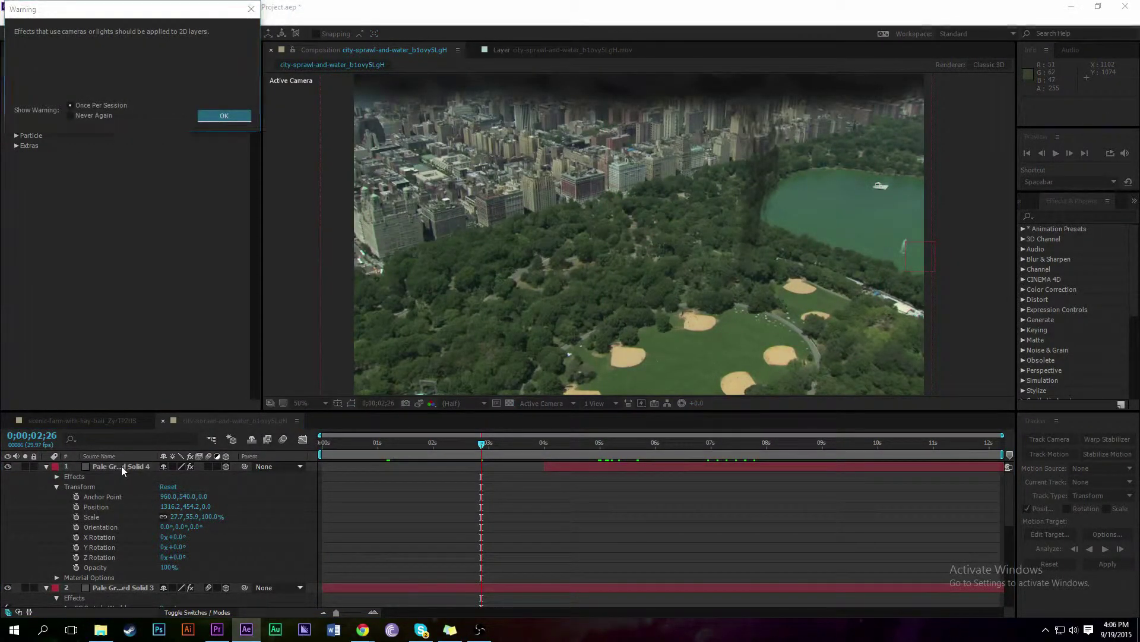
click(222, 118)
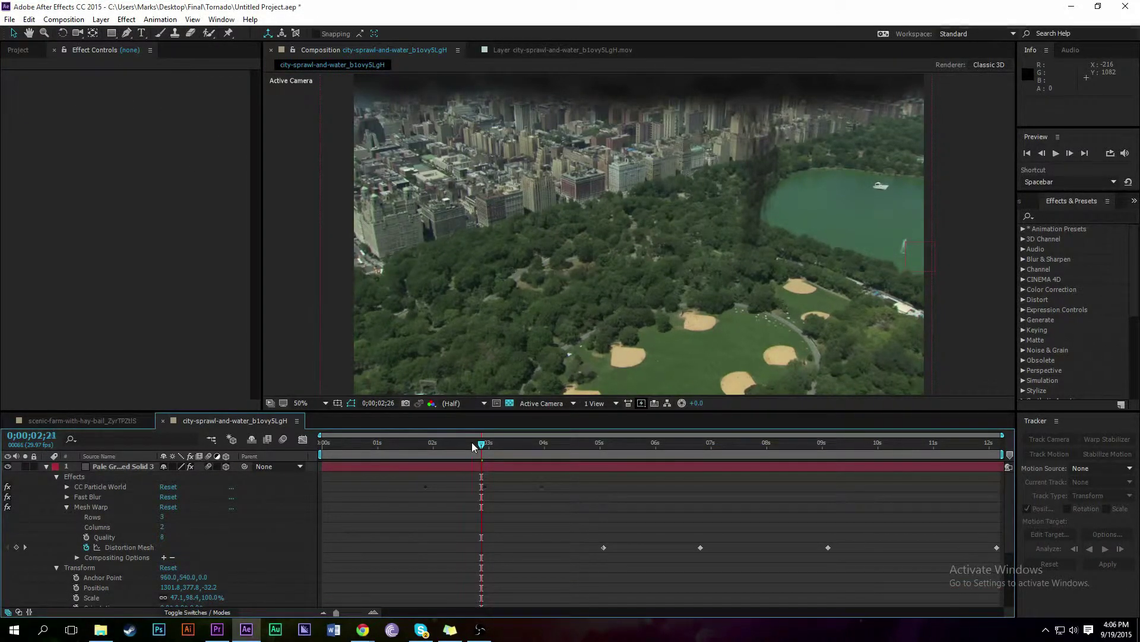
drag(473, 446, 588, 463)
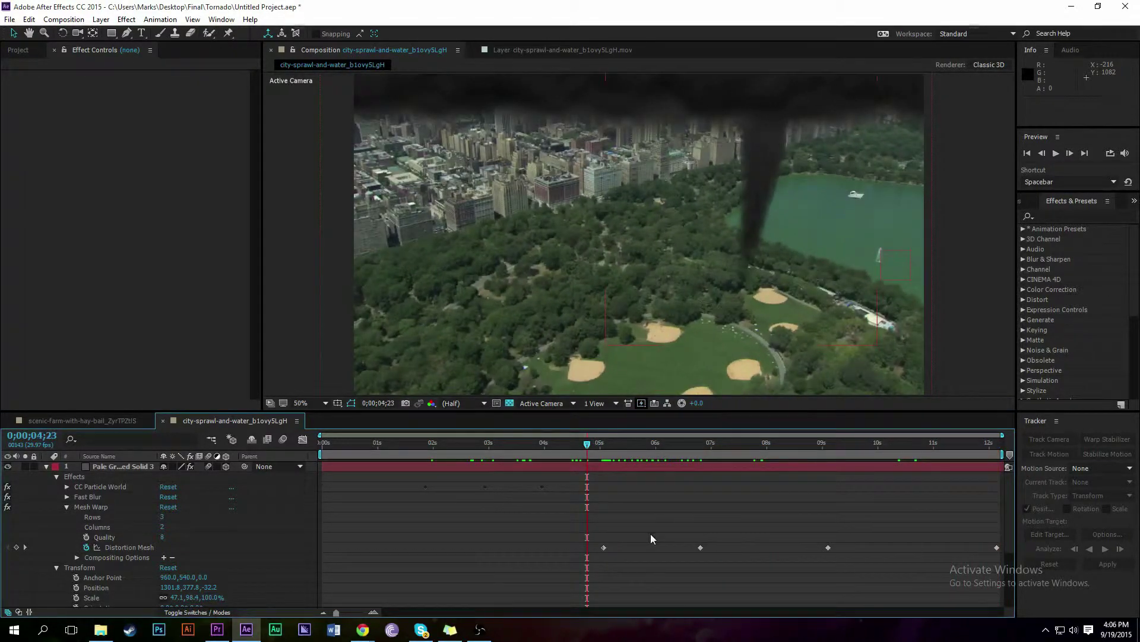
Step: Shift the Distortion Mesh keyframes earlier and move the tornado funnel slightly right
drag(605, 527, 1005, 576)
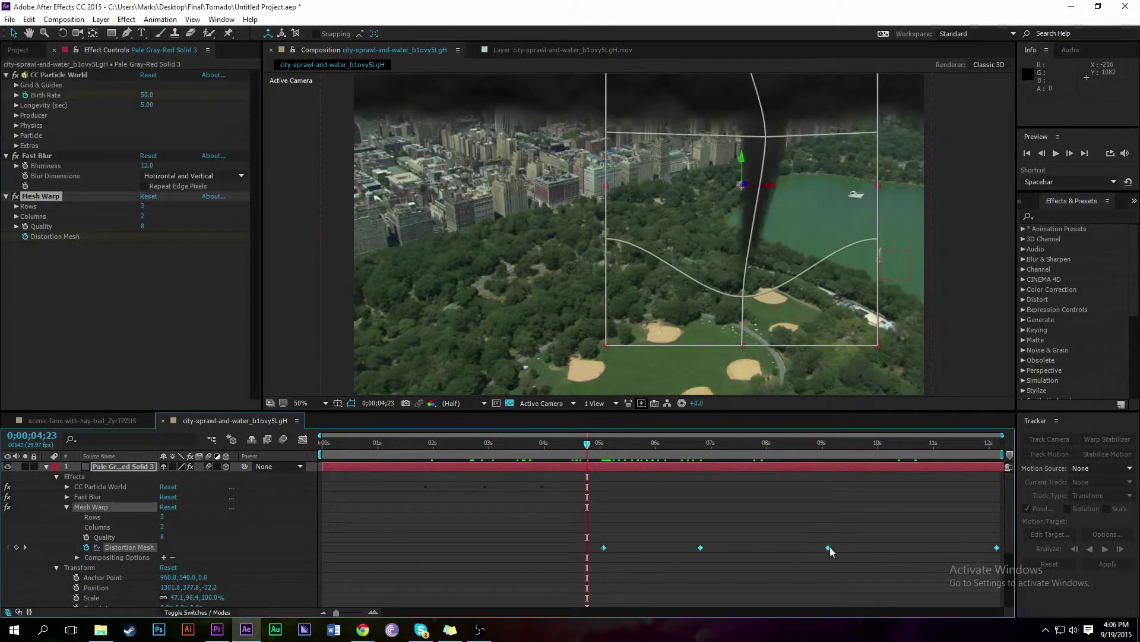
drag(829, 547, 685, 556)
drag(651, 440, 932, 465)
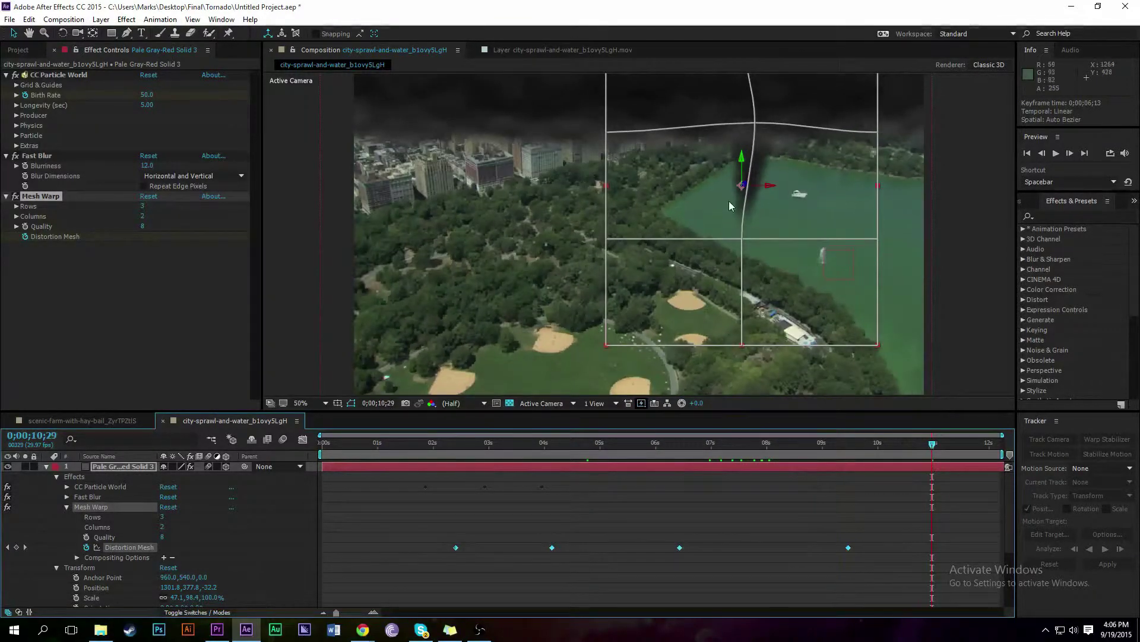
drag(728, 201, 781, 202)
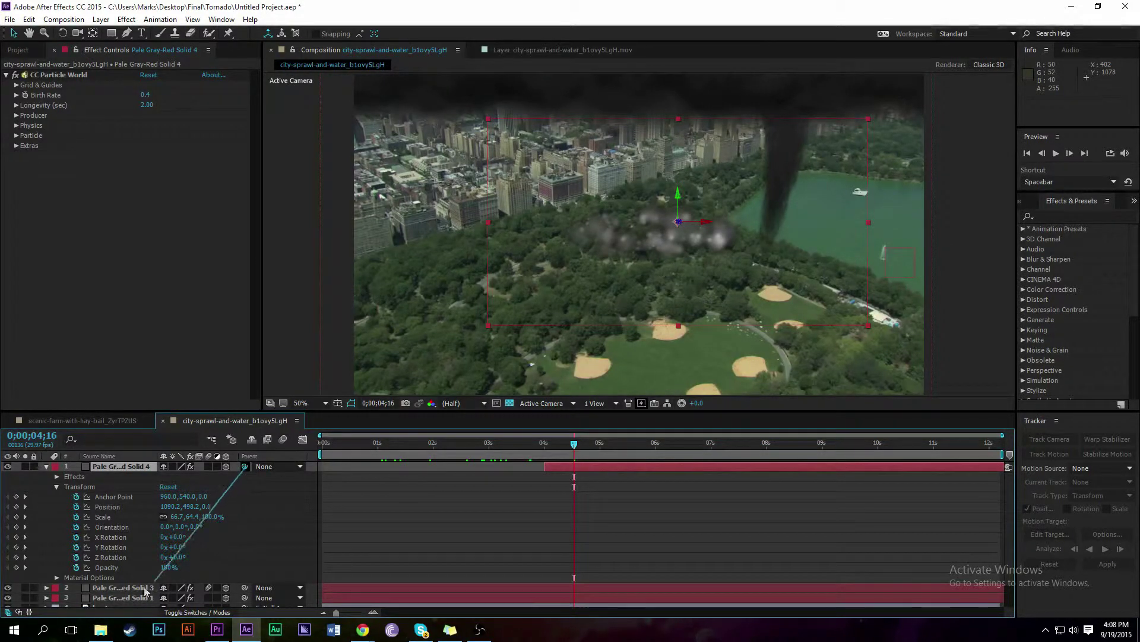
Step: Parent the debris cloud (Solid 4) to the tornado and position it at the funnel's base
drag(145, 588, 125, 592)
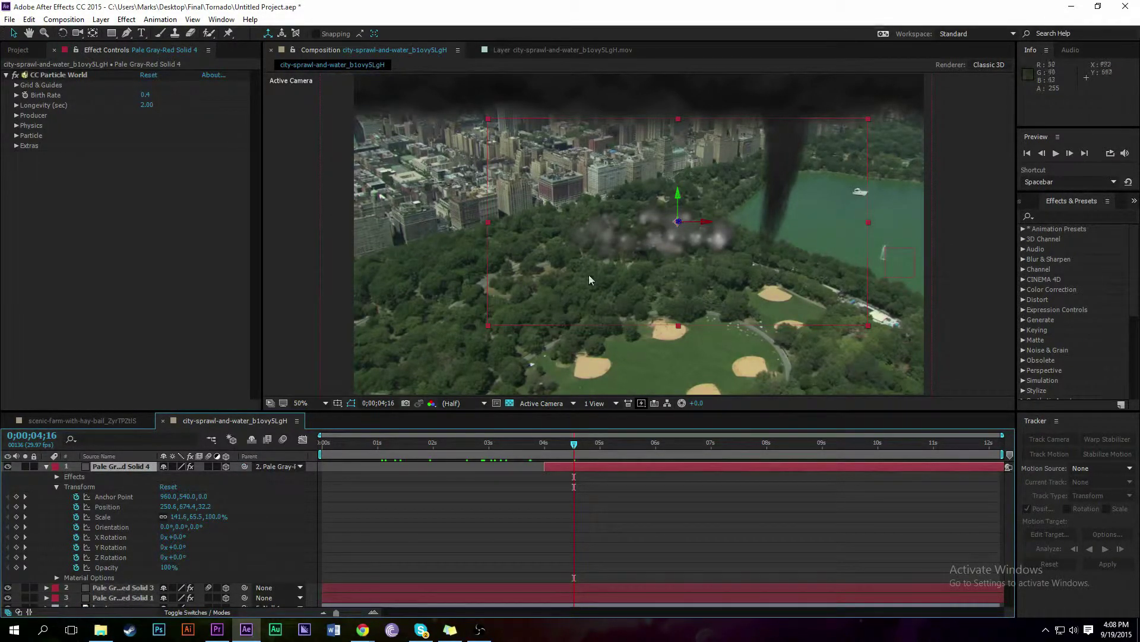
drag(636, 234, 753, 252)
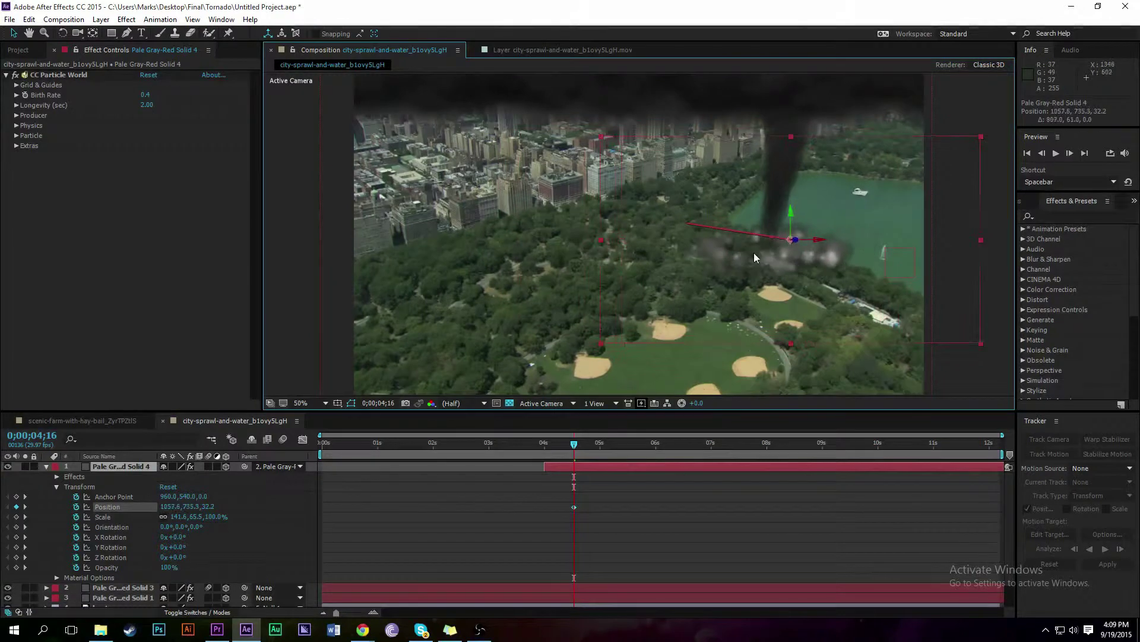
drag(587, 443, 539, 449)
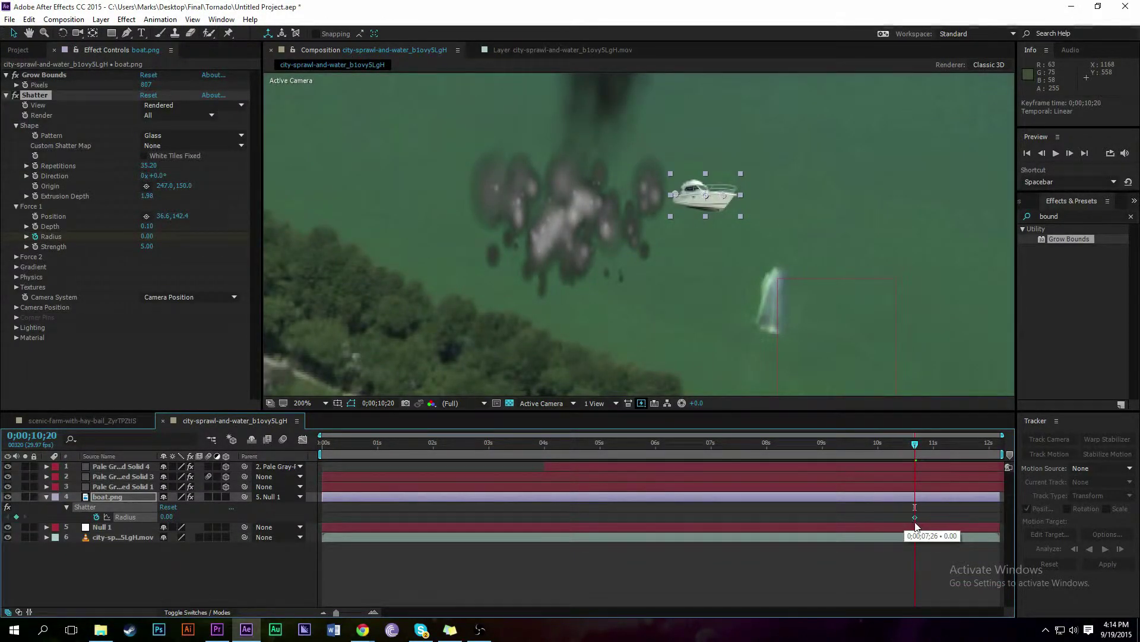
Step: Keyframe Shatter Force 1 Radius rising from 0;00;11;08 to 0;00;12;02 to break the boat apart
drag(921, 445, 951, 443)
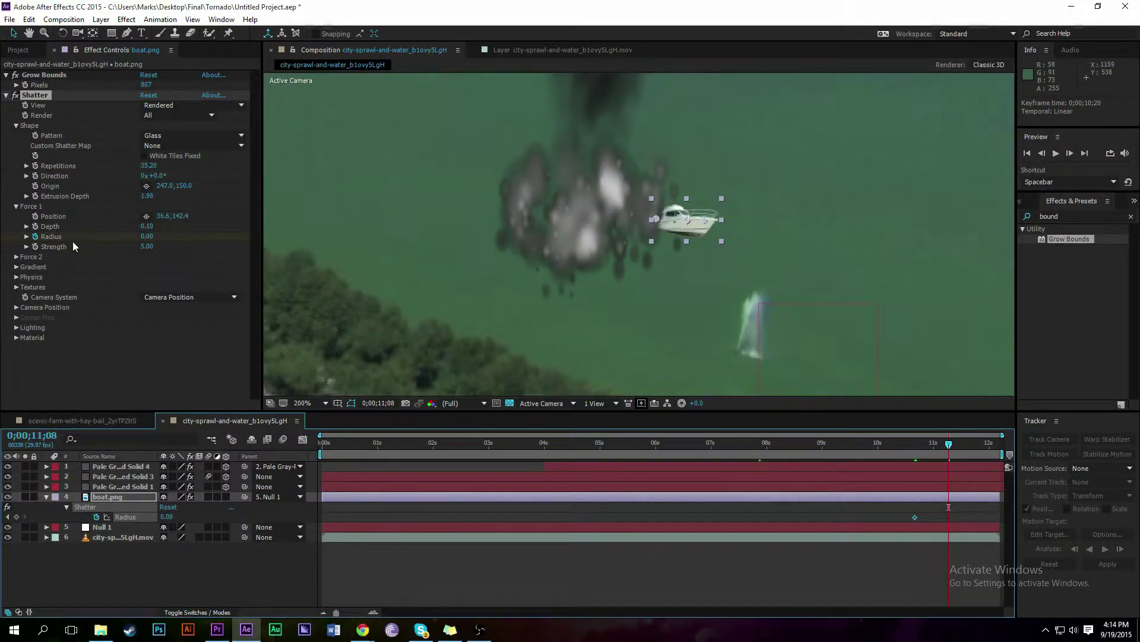
drag(147, 236, 199, 236)
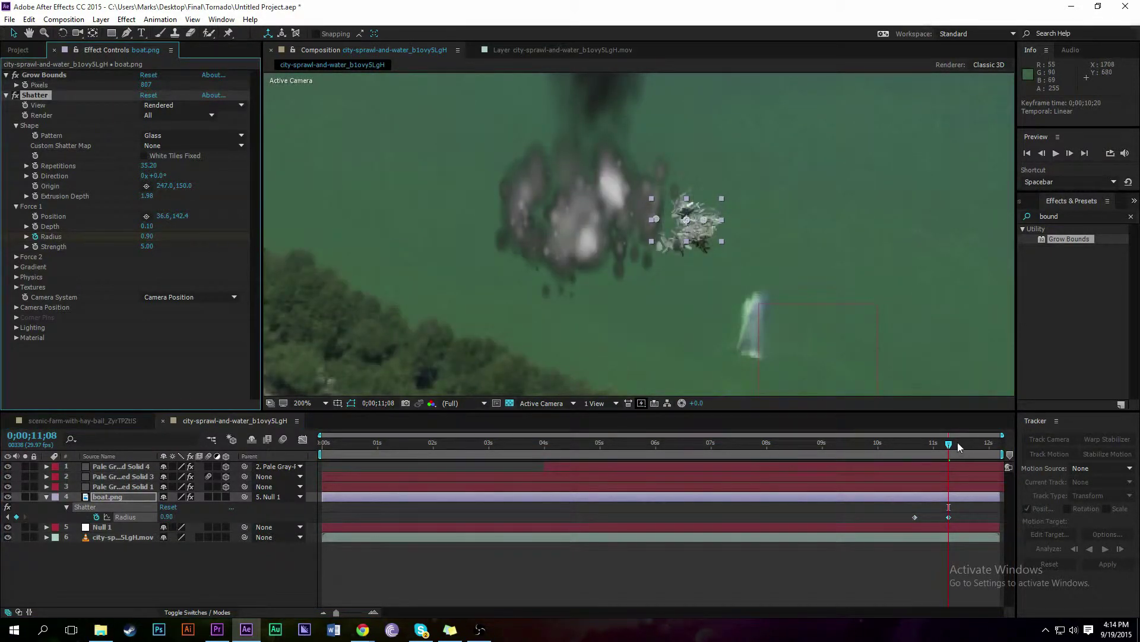
click(993, 444)
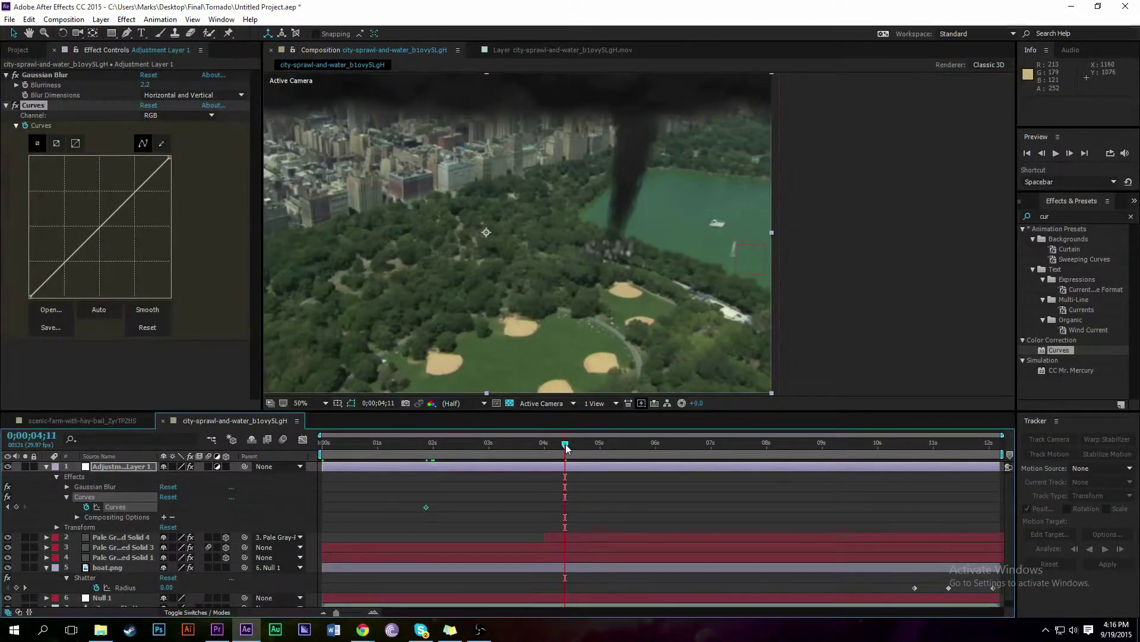
Step: Darken the RGB curve, lower red, S-curve green and nudge blue for a cool night grade
drag(566, 445, 520, 446)
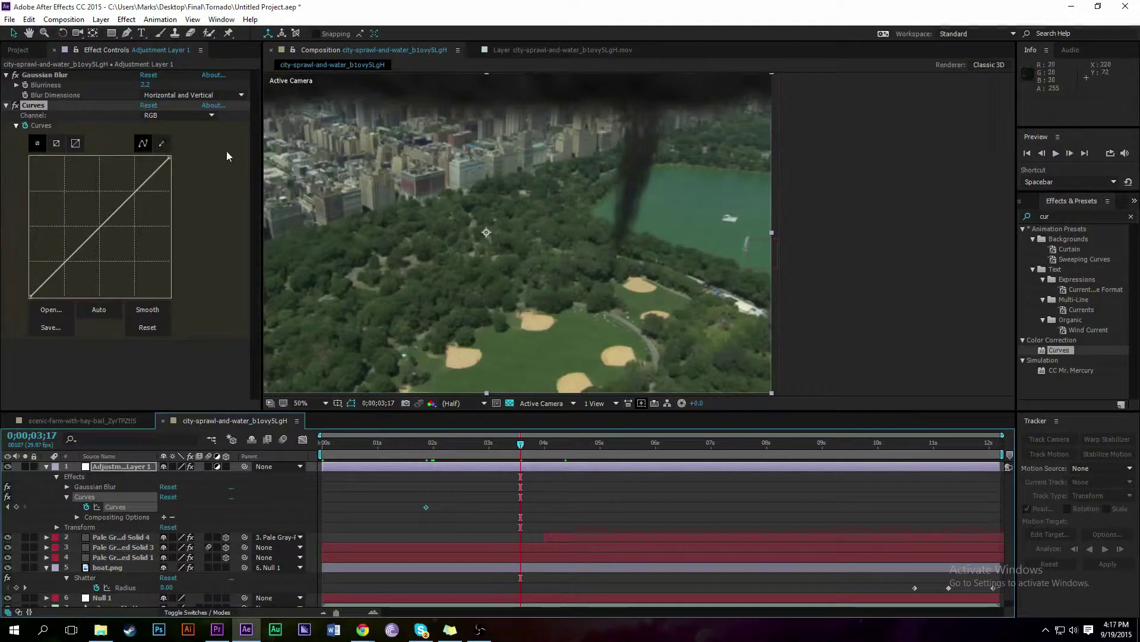
mouse_move(132, 193)
mouse_down()
mouse_move(126, 229)
mouse_move(124, 207)
mouse_up()
click(178, 114)
click(154, 125)
click(178, 114)
click(155, 125)
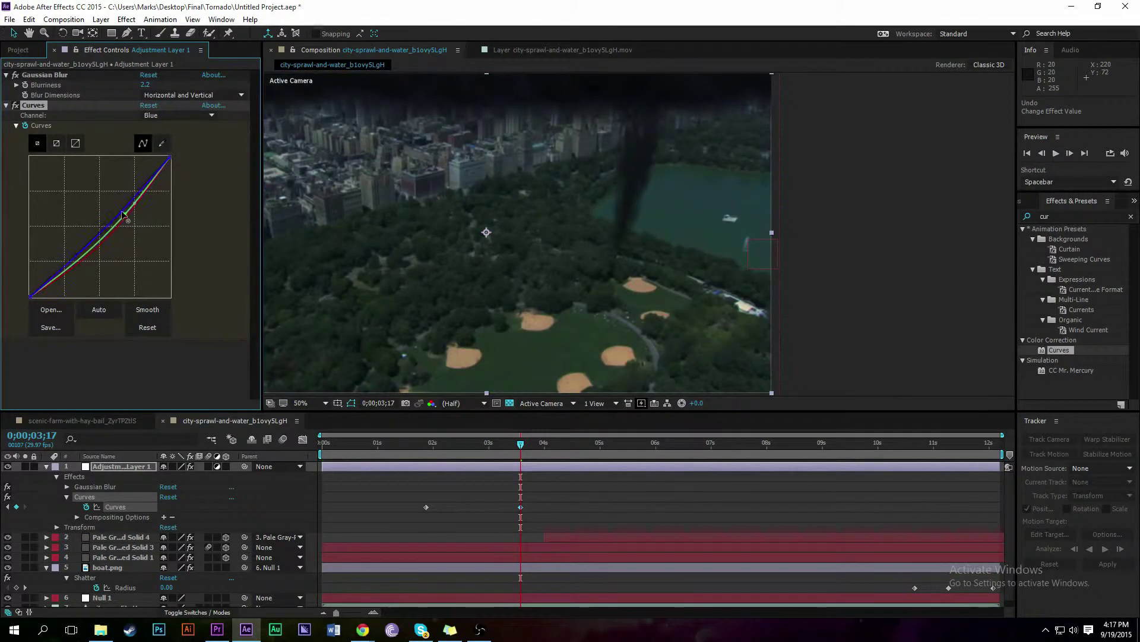
drag(117, 211, 118, 212)
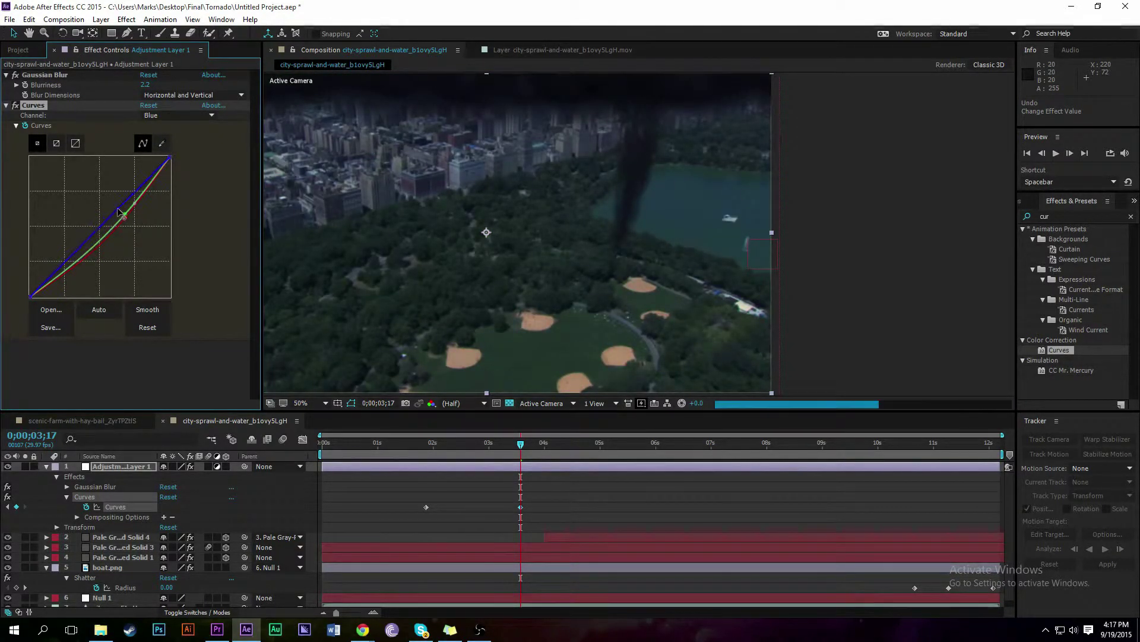